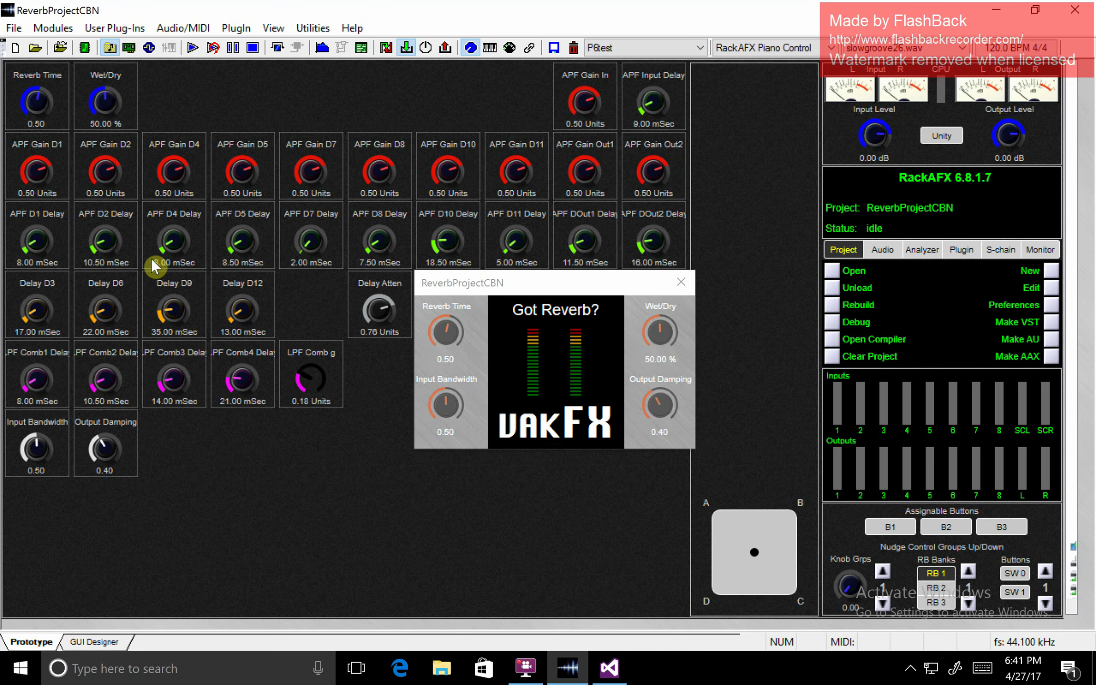
key("super+Tab")
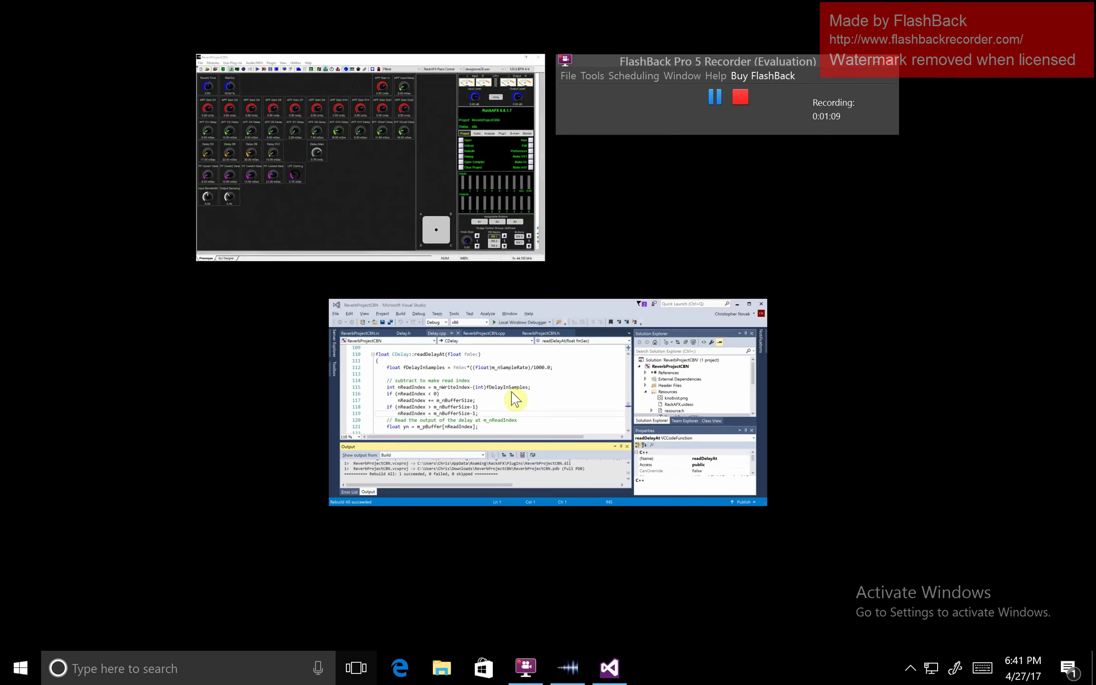
left_click(354, 146)
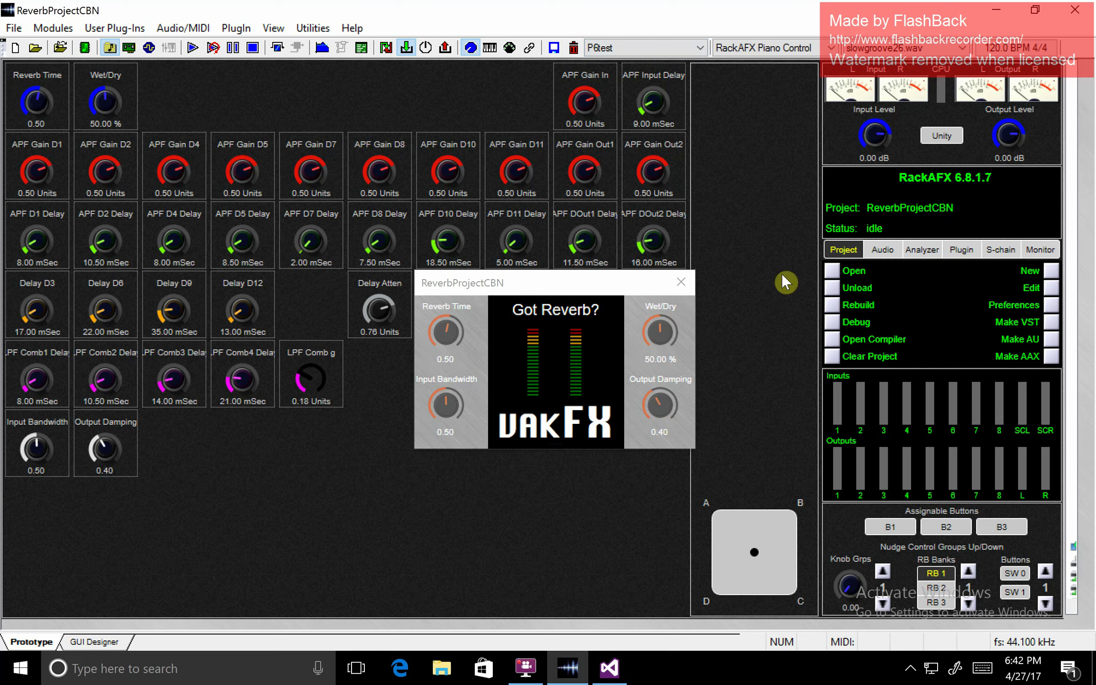
Start looped playback of slowgroove26.wav and set Reverb Time to 0.75 in the custom plug-in GUI.
left_click(213, 47)
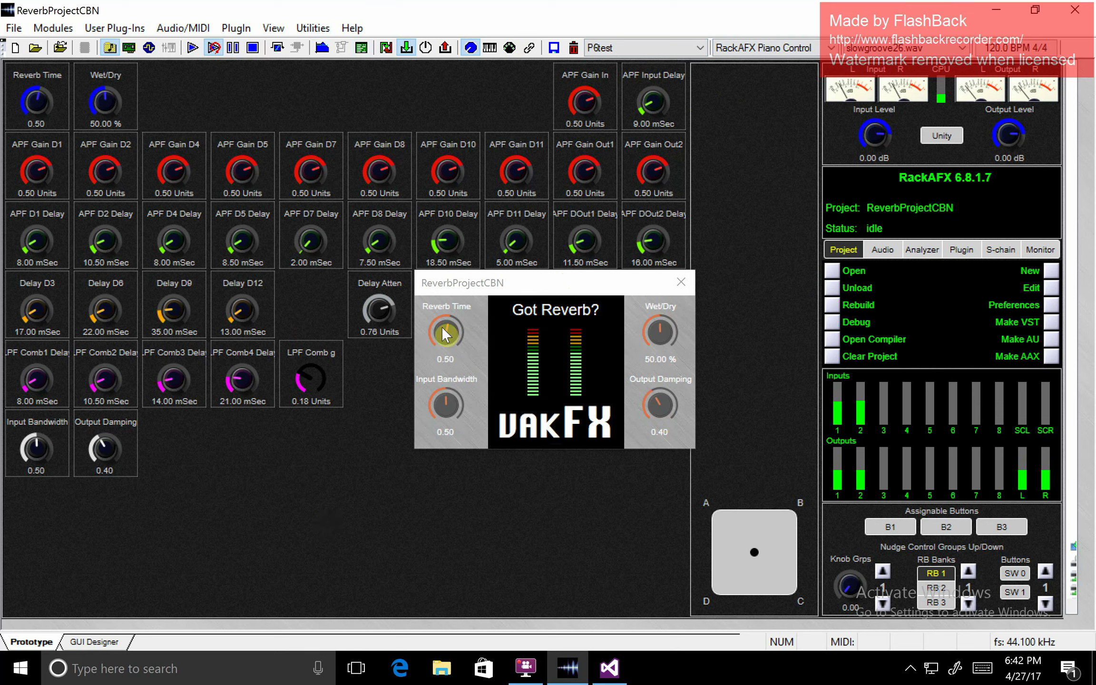
left_click_drag(444, 334, 454, 287)
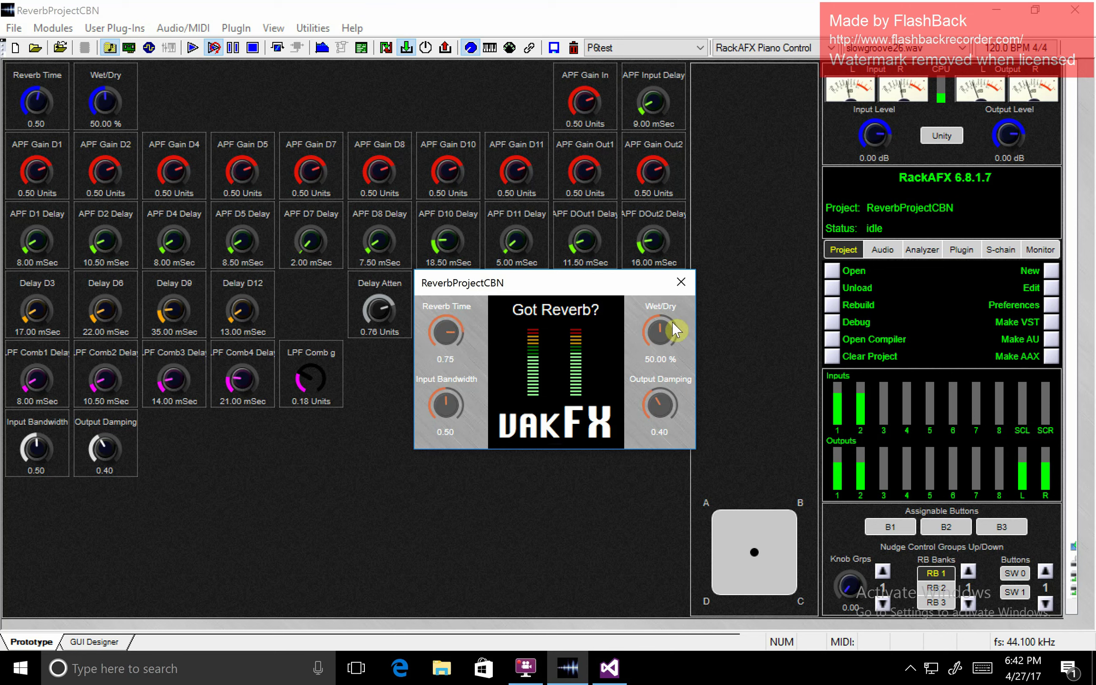
Adjust the reverb GUI knobs to Reverb Time 0.59, Wet/Dry 52.50 %, Input Bandwidth 0.81 and Output Damping 0.82.
mouse_move(653, 316)
left_mouse_down()
mouse_move(658, 260)
mouse_move(671, 431)
mouse_move(652, 323)
left_mouse_up()
left_click_drag(448, 326, 446, 357)
left_click_drag(642, 408, 654, 403)
left_click_drag(448, 328, 447, 322)
left_click_drag(657, 404, 649, 335)
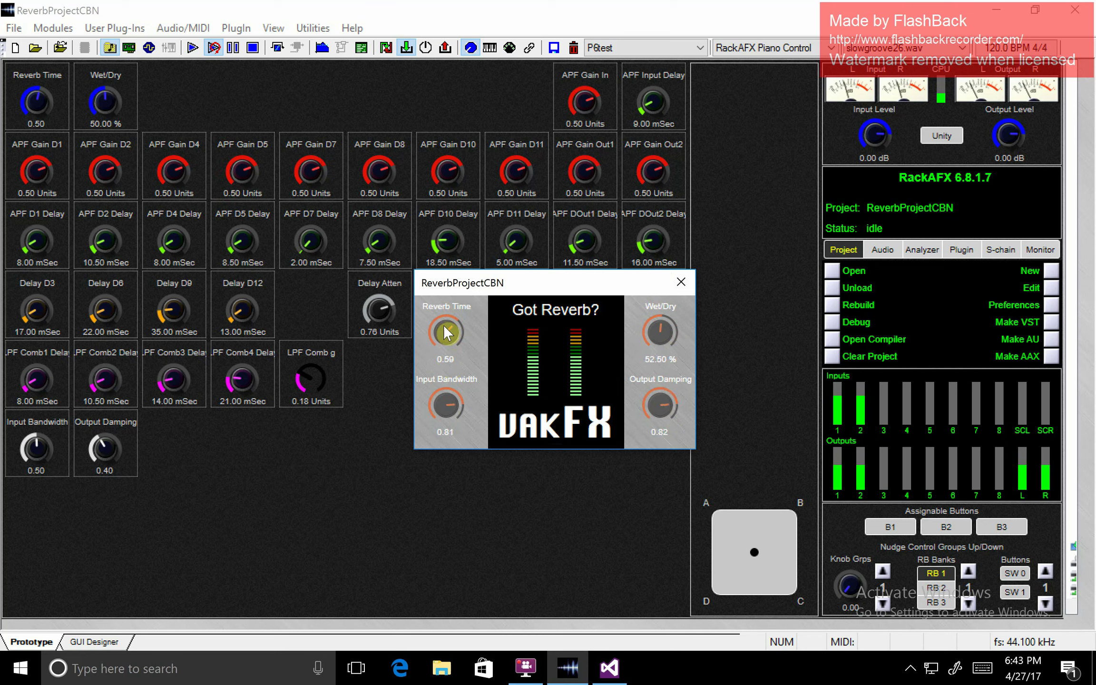
Raise Reverb Time to 0.67 and Wet/Dry to 56.50 % in the plug-in GUI while the audio loops.
left_click_drag(444, 325, 226, 164)
left_click_drag(658, 325, 657, 319)
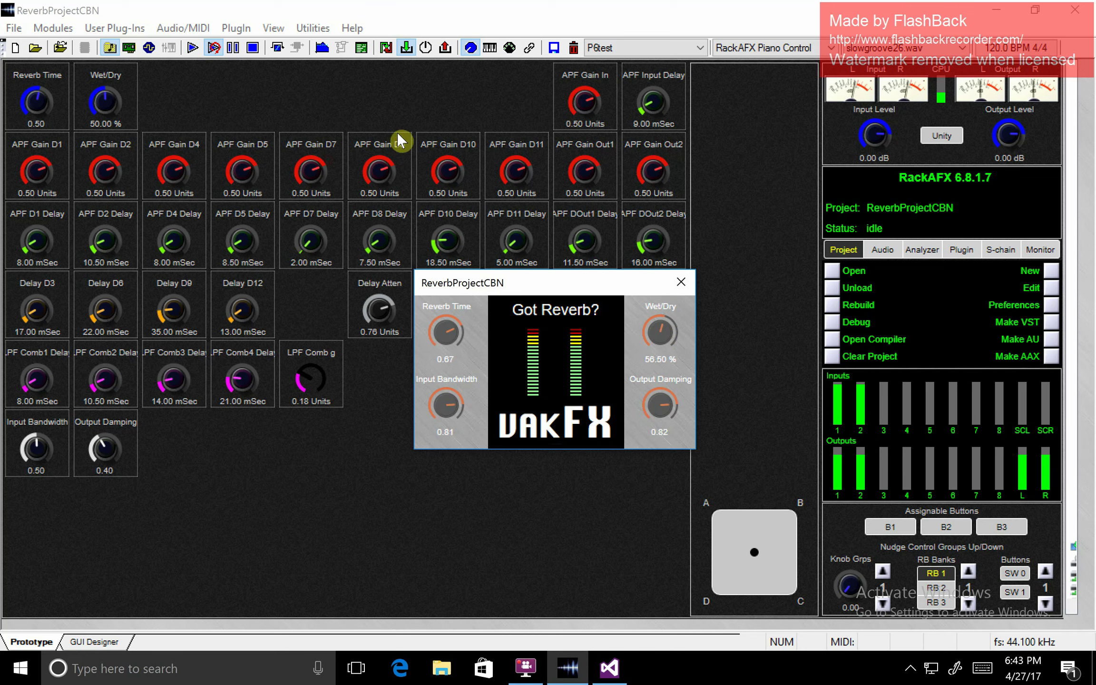
left_click(277, 47)
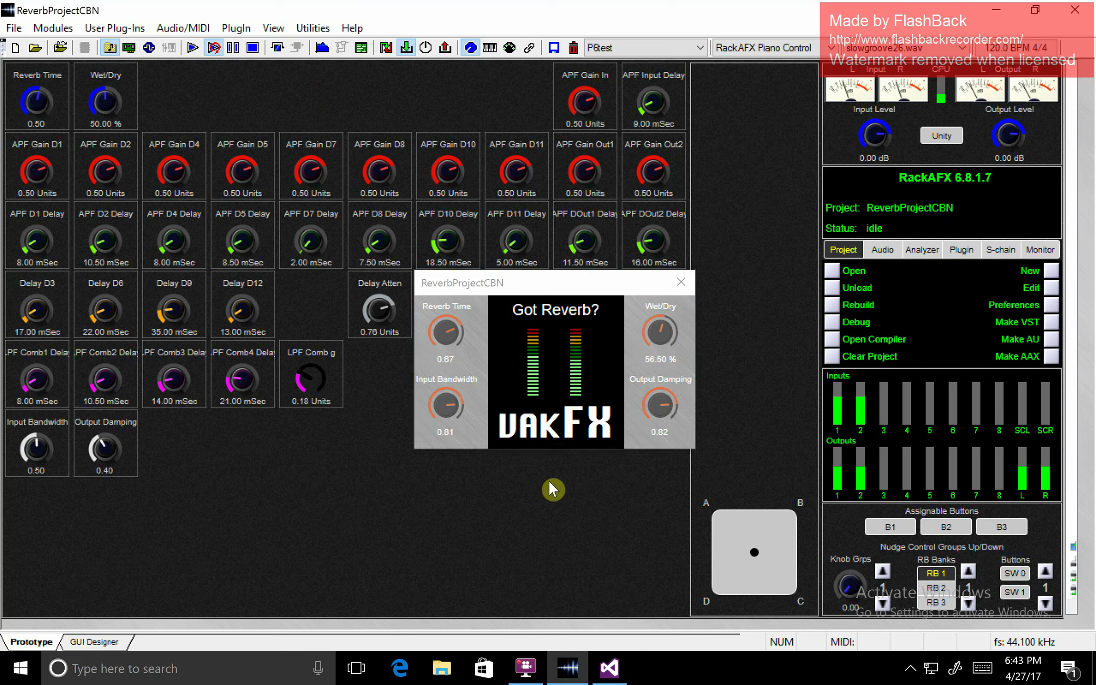
Sweep Output Damping and Input Bandwidth down to 0.00, and raise them to 0.63 and 0.53 respectively.
left_click_drag(659, 399, 329, 198)
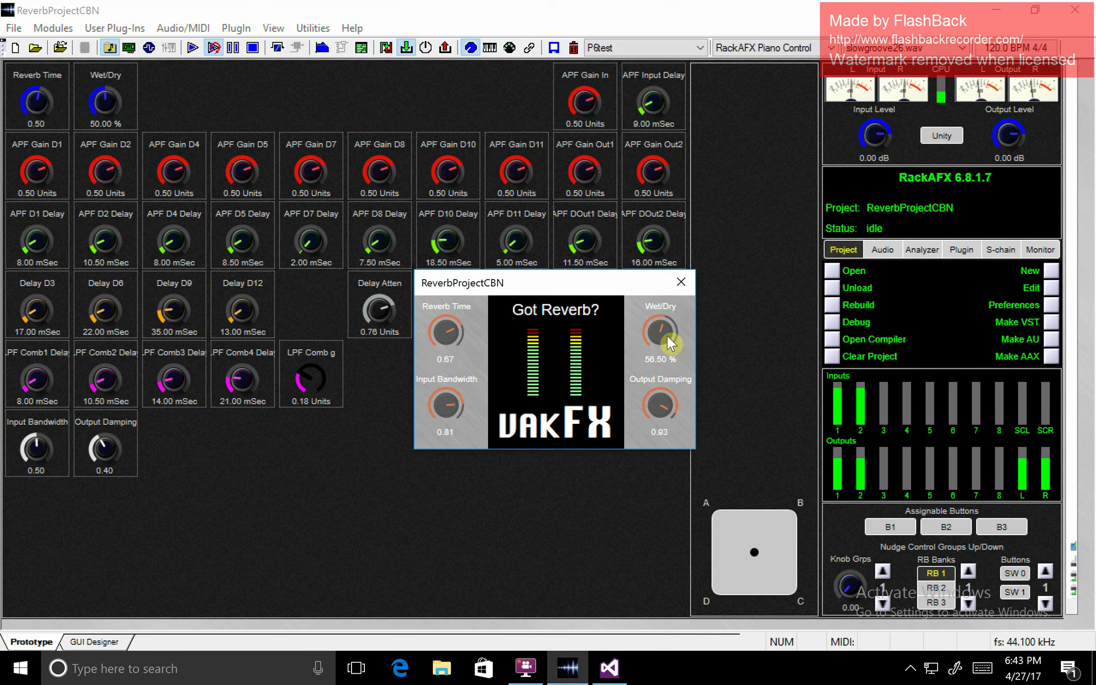
left_click_drag(649, 396, 674, 605)
left_click_drag(449, 403, 435, 555)
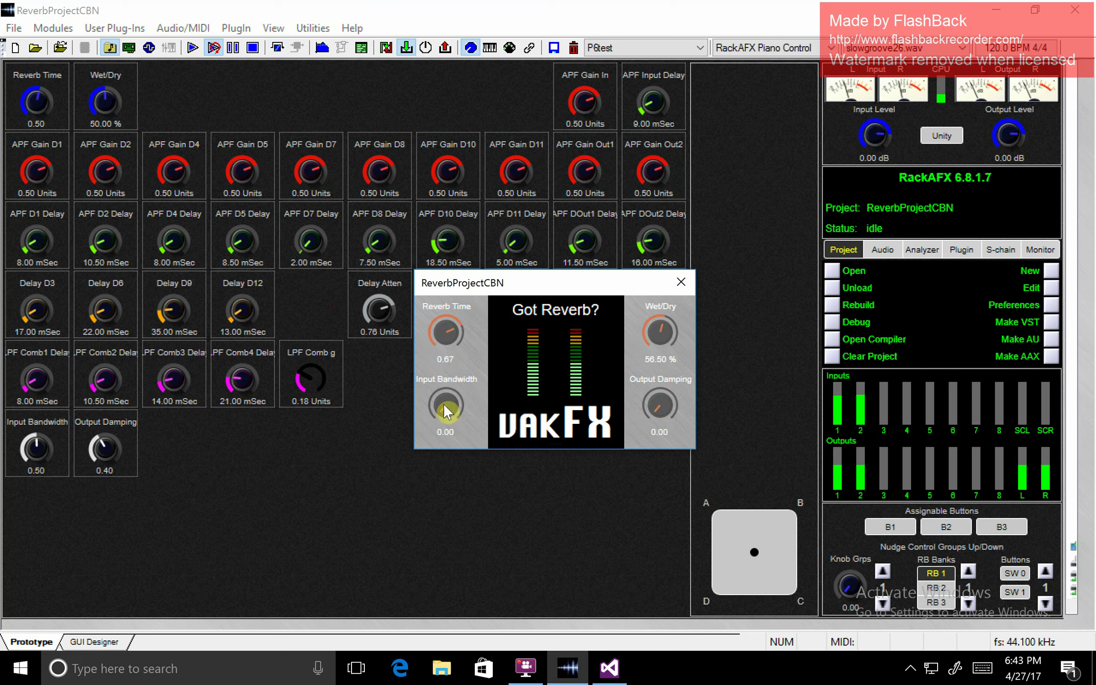
left_click_drag(443, 404, 457, 329)
left_click_drag(656, 403, 670, 318)
left_click_drag(659, 390, 654, 382)
Switch the test audio file to midgroove11.wav and start looping it with Reverb Time at 0.51.
left_click(874, 66)
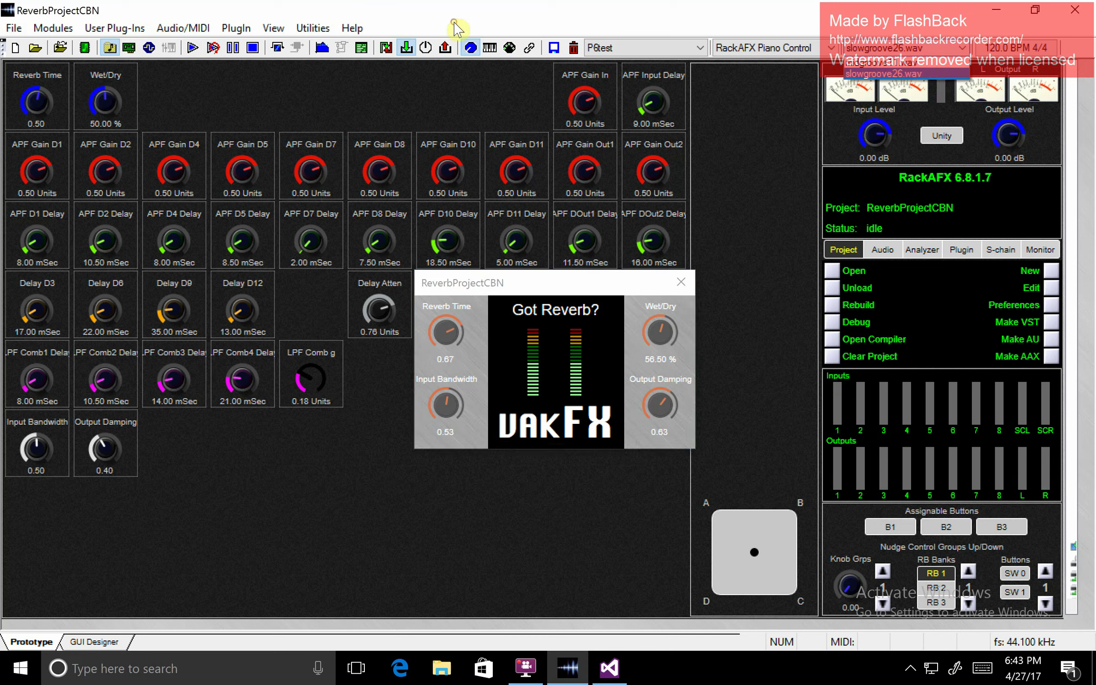
key("Down")
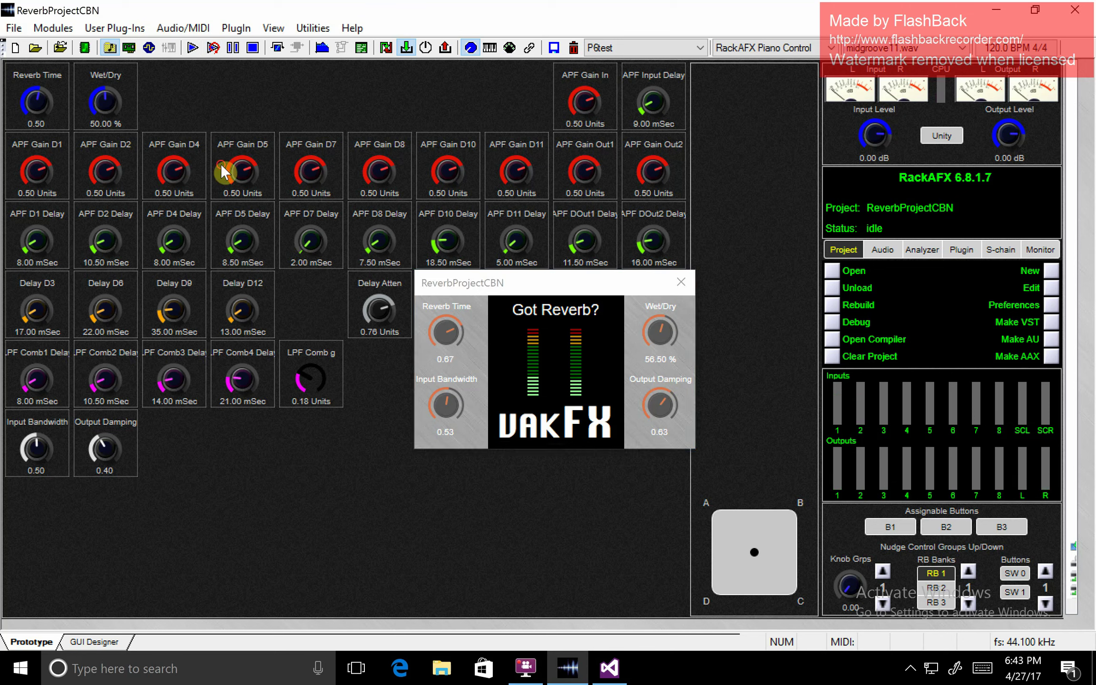
left_click_drag(446, 332, 446, 366)
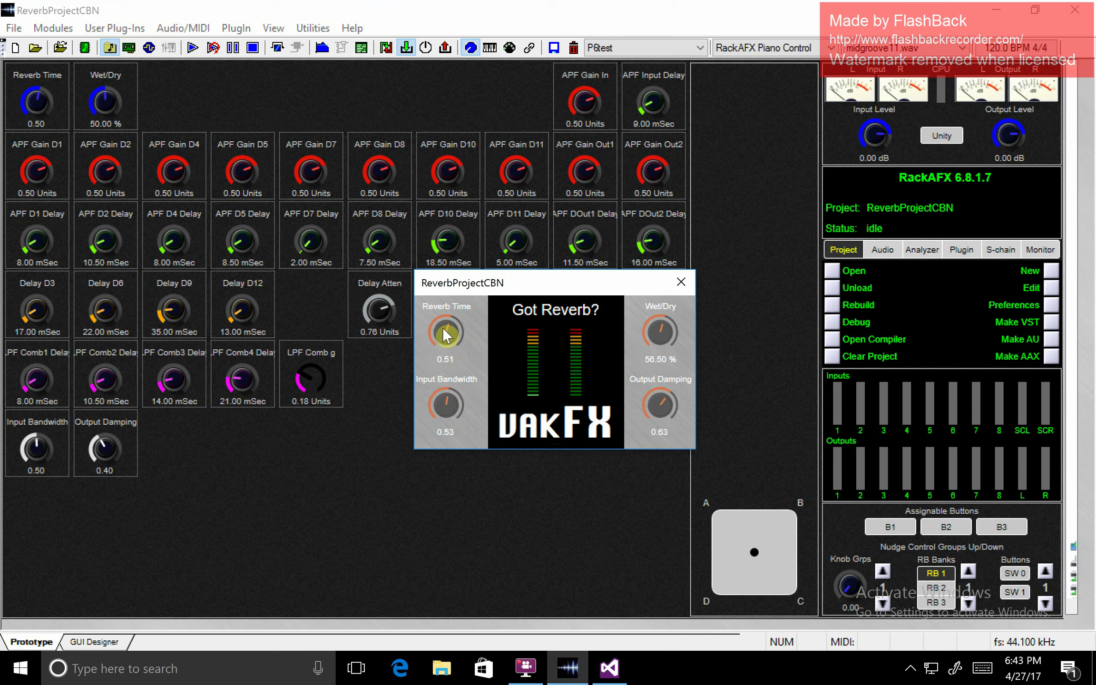
left_click(213, 48)
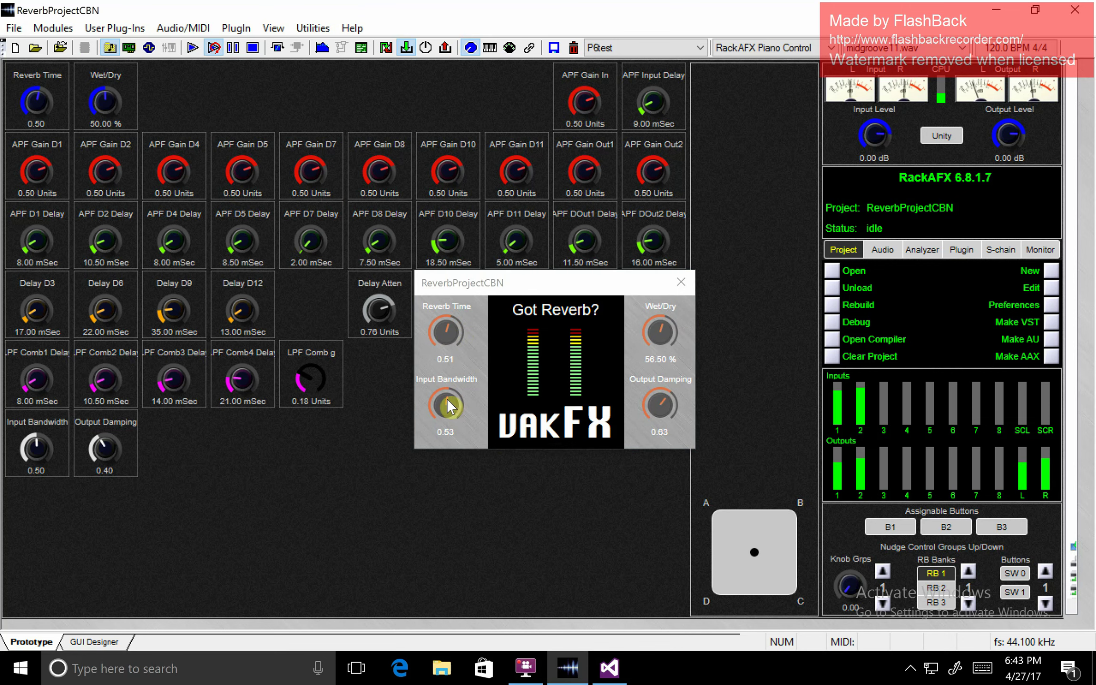
Set Input Bandwidth to 0.75, Output Damping to 0.72, Wet/Dry to 64.50 % and Reverb Time to 0.40 in the plug-in GUI.
left_click_drag(447, 402, 447, 355)
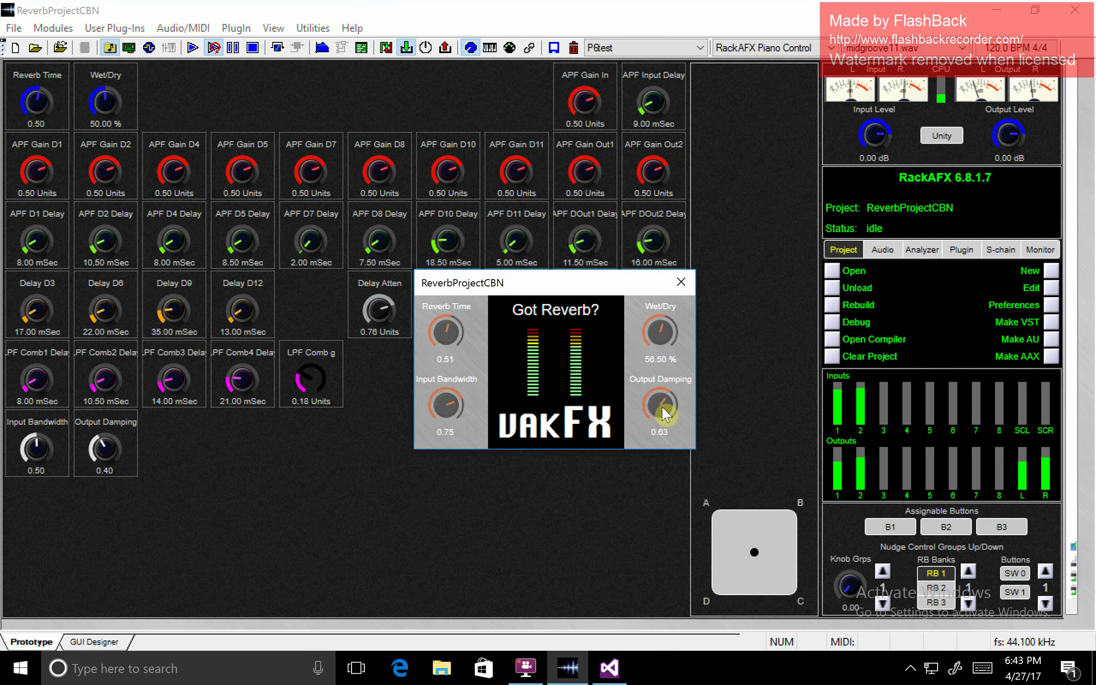
mouse_move(659, 410)
left_mouse_down()
mouse_move(661, 375)
mouse_move(661, 396)
left_mouse_up()
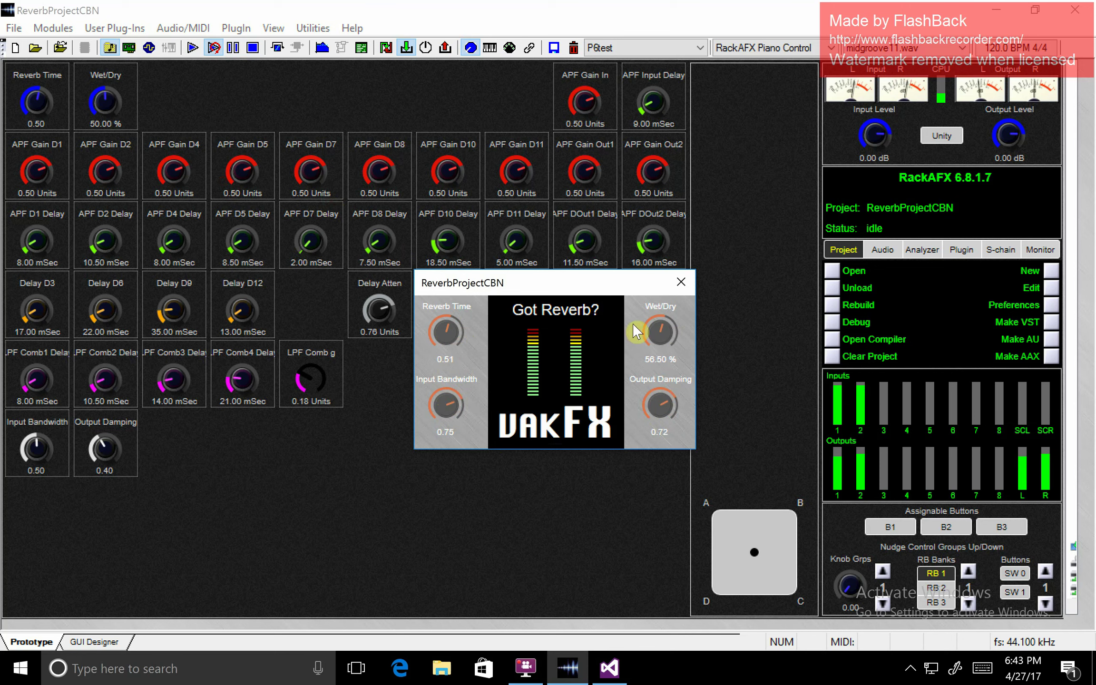
left_click_drag(446, 336, 447, 296)
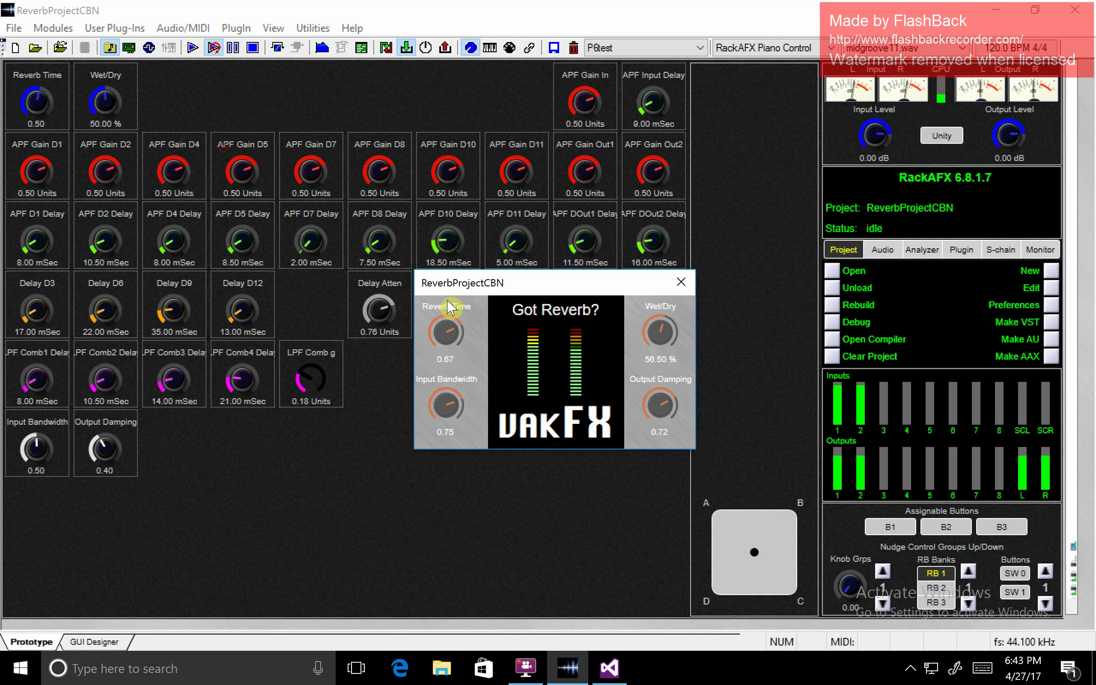
mouse_move(653, 331)
left_mouse_down()
mouse_move(657, 301)
mouse_move(663, 431)
mouse_move(646, 371)
mouse_move(655, 309)
mouse_move(640, 321)
left_mouse_up()
left_click(446, 406)
mouse_move(447, 351)
left_mouse_down()
mouse_move(442, 404)
mouse_move(440, 372)
left_mouse_up()
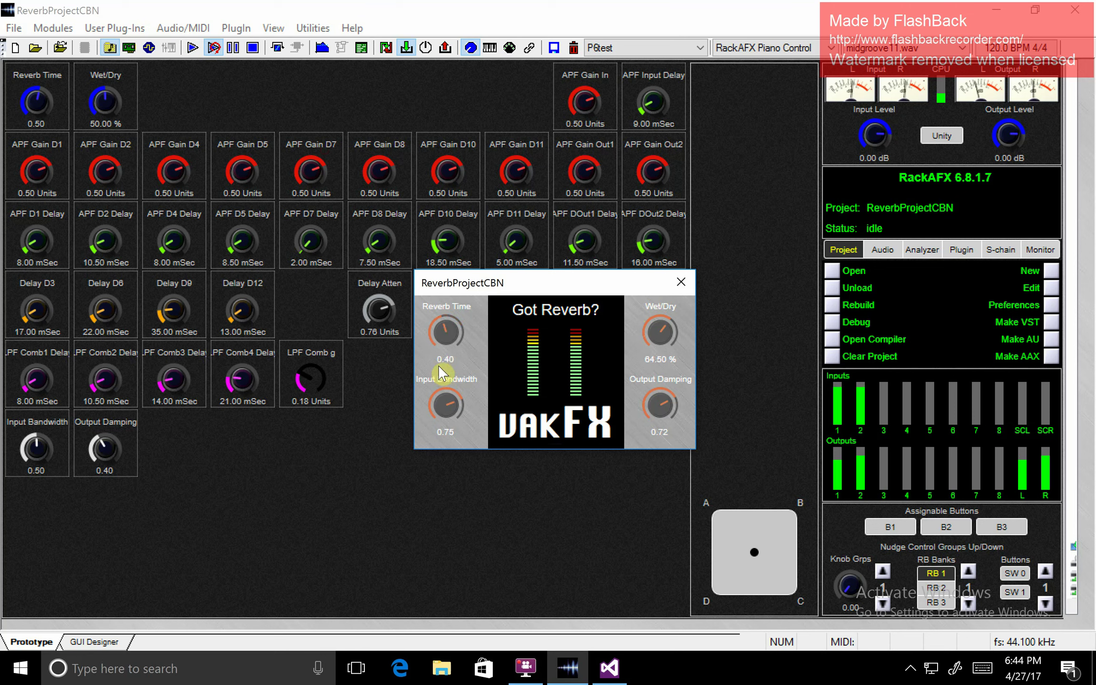
Lower Wet/Dry to 57.00 %, stop the playback and set Reverb Time to 0.48 in the plug-in GUI.
left_click(661, 328)
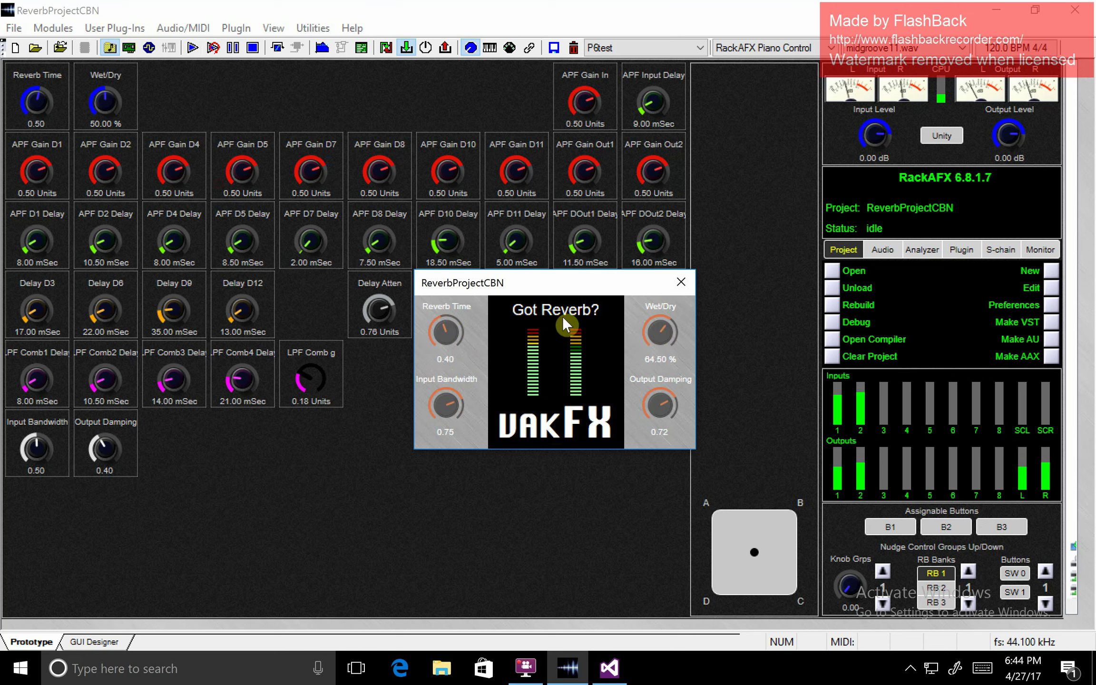
mouse_move(660, 328)
left_mouse_down()
mouse_move(699, 327)
mouse_move(657, 325)
left_mouse_up()
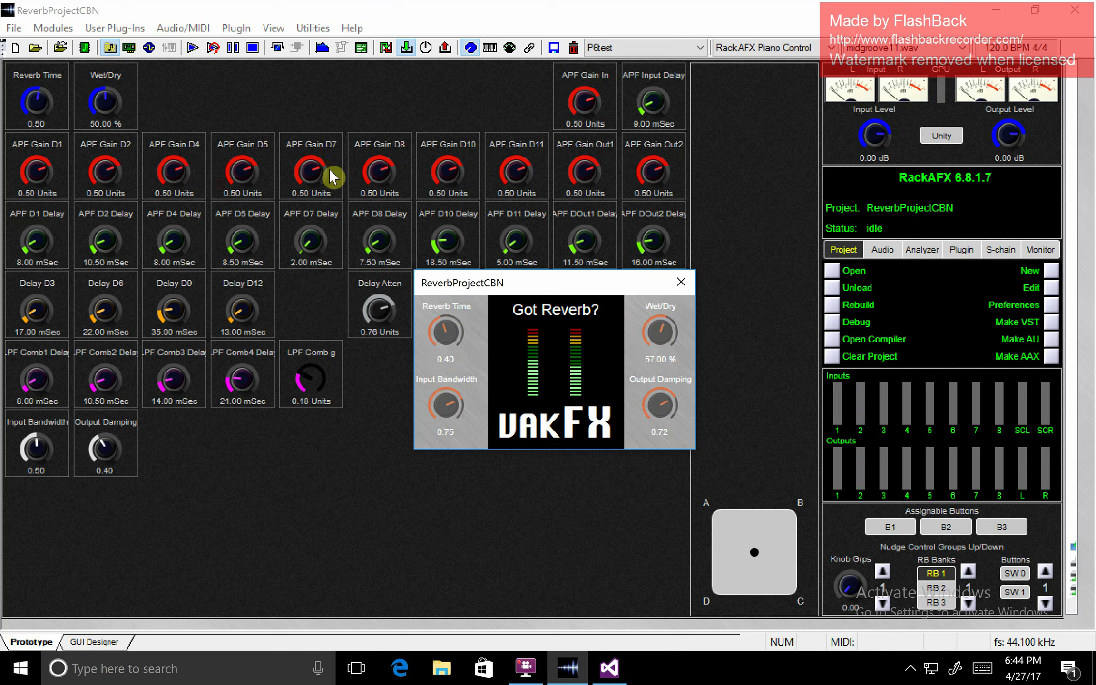
left_click_drag(445, 333, 442, 318)
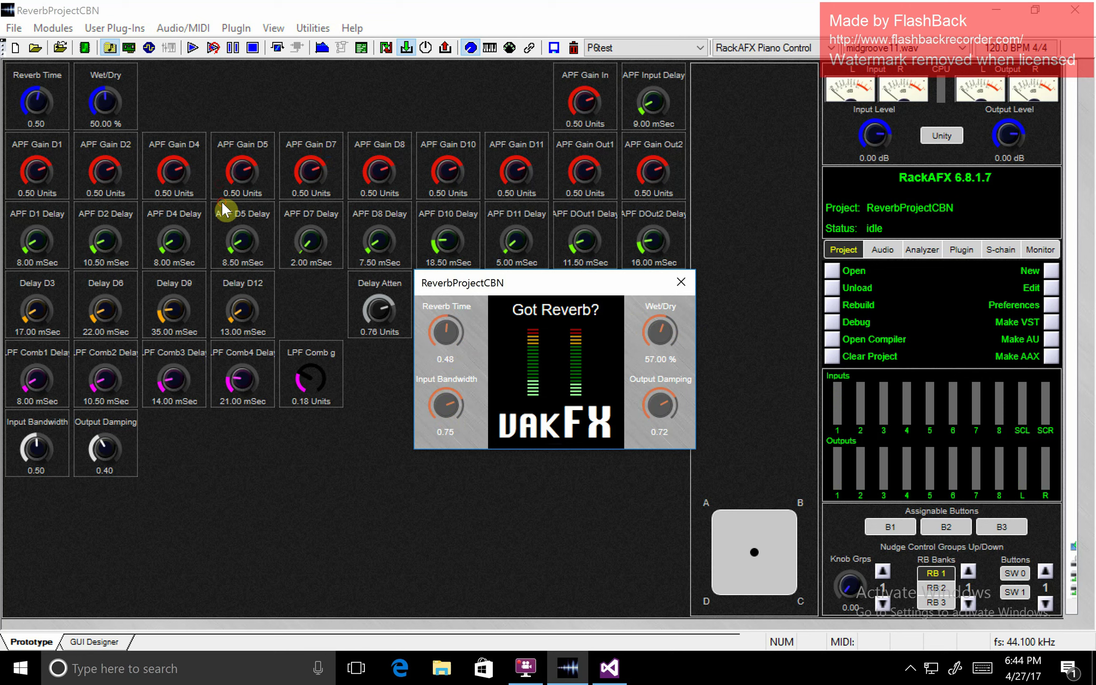
Reduce Input Bandwidth to 0.40 and Output Damping to 0.42 in the plug-in GUI.
left_click_drag(446, 405, 446, 413)
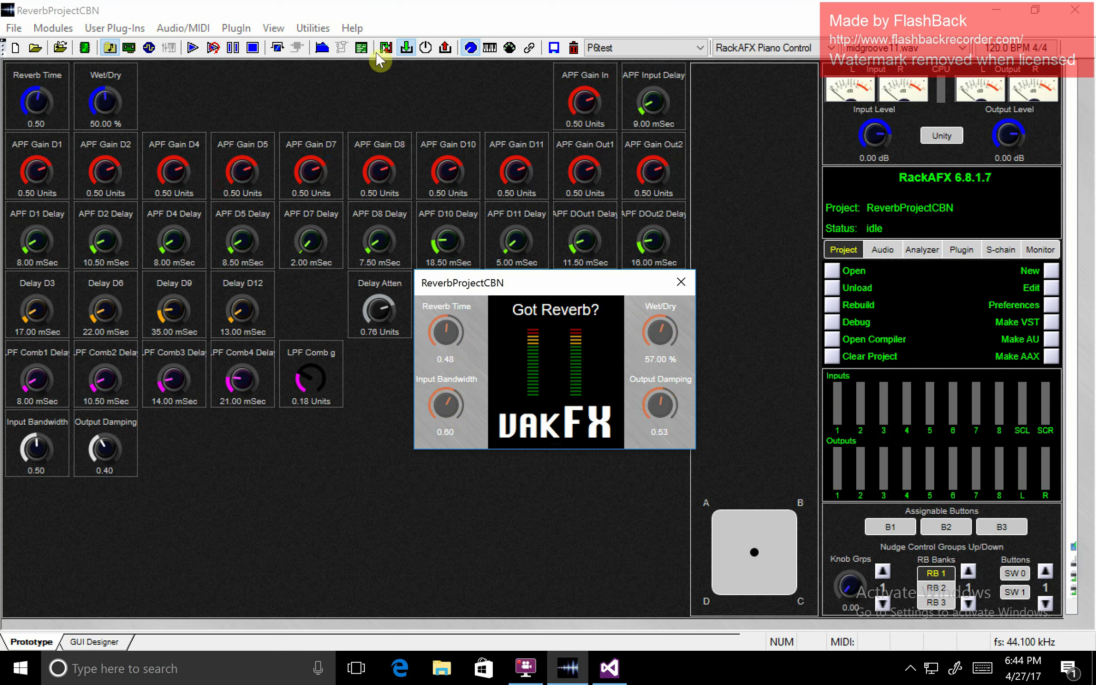
left_click_drag(445, 404, 447, 452)
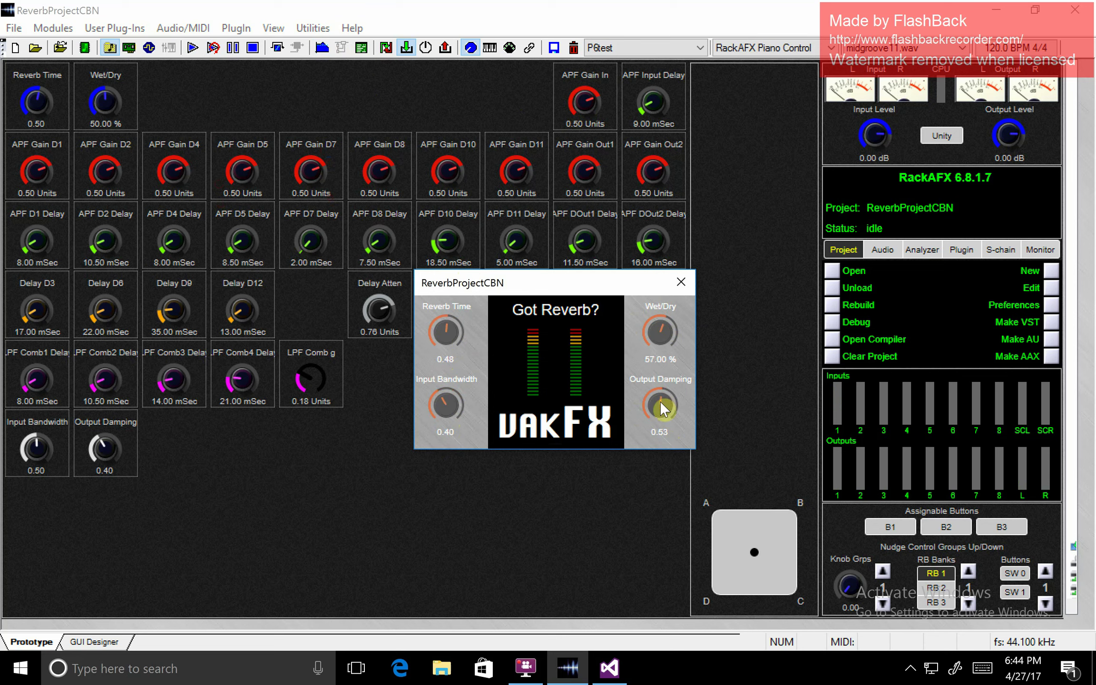
left_click_drag(664, 420, 664, 424)
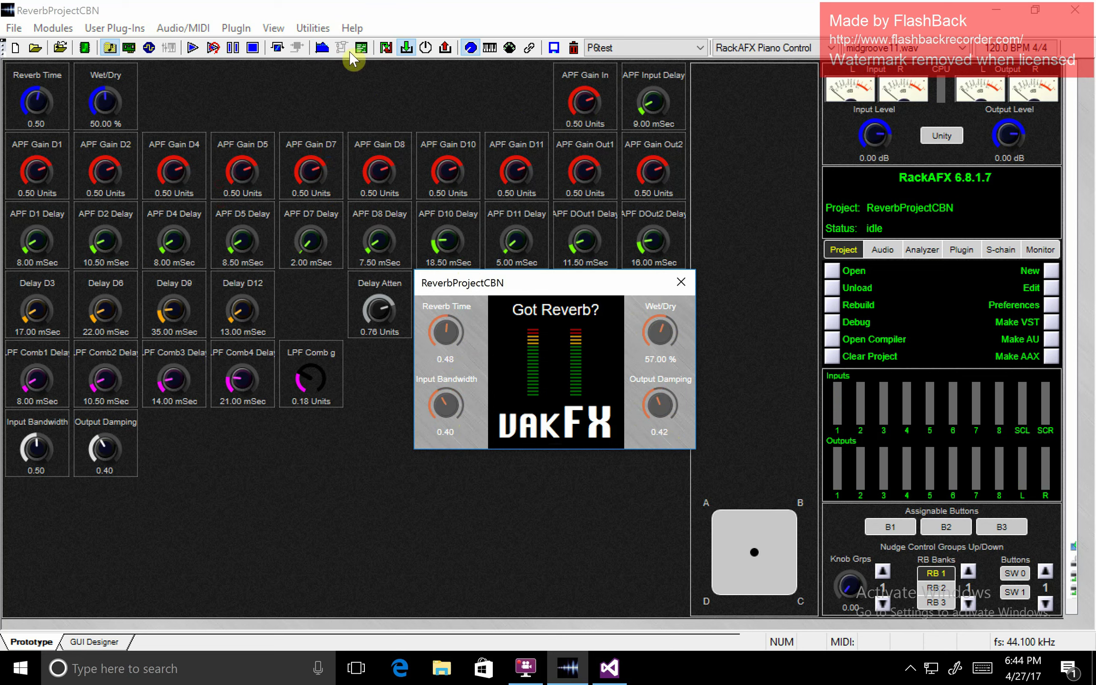
Open the Analyzer, plot the plug-in's impulse response and move the Analyzer window upward.
left_click(162, 26)
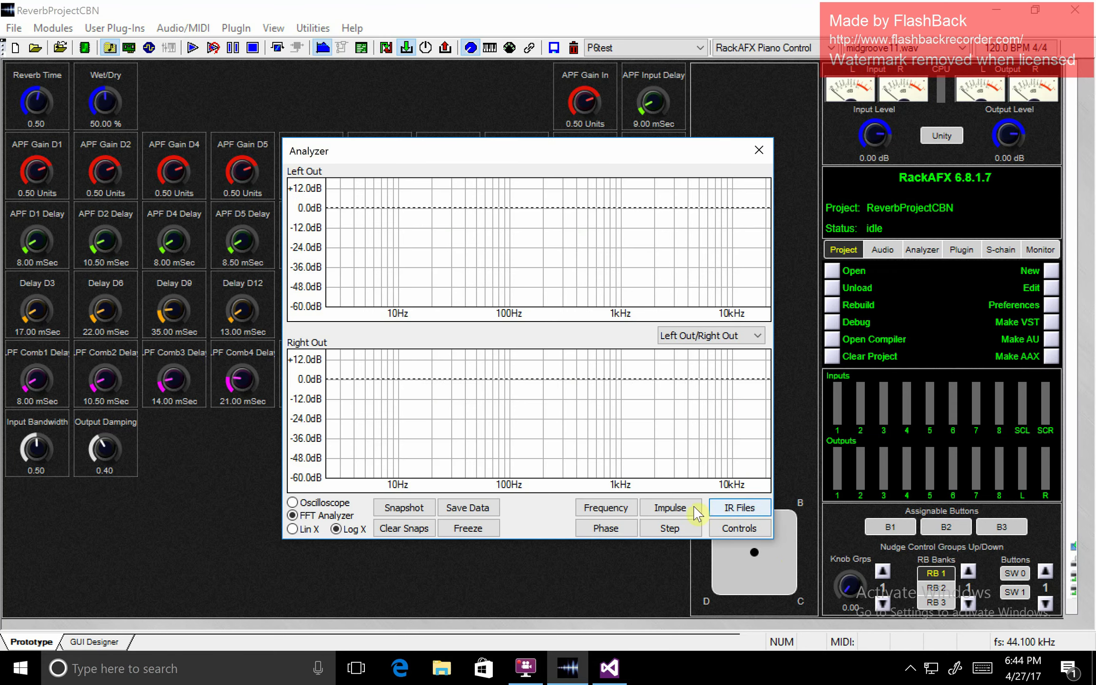
left_click(670, 508)
left_click_drag(551, 152, 552, 74)
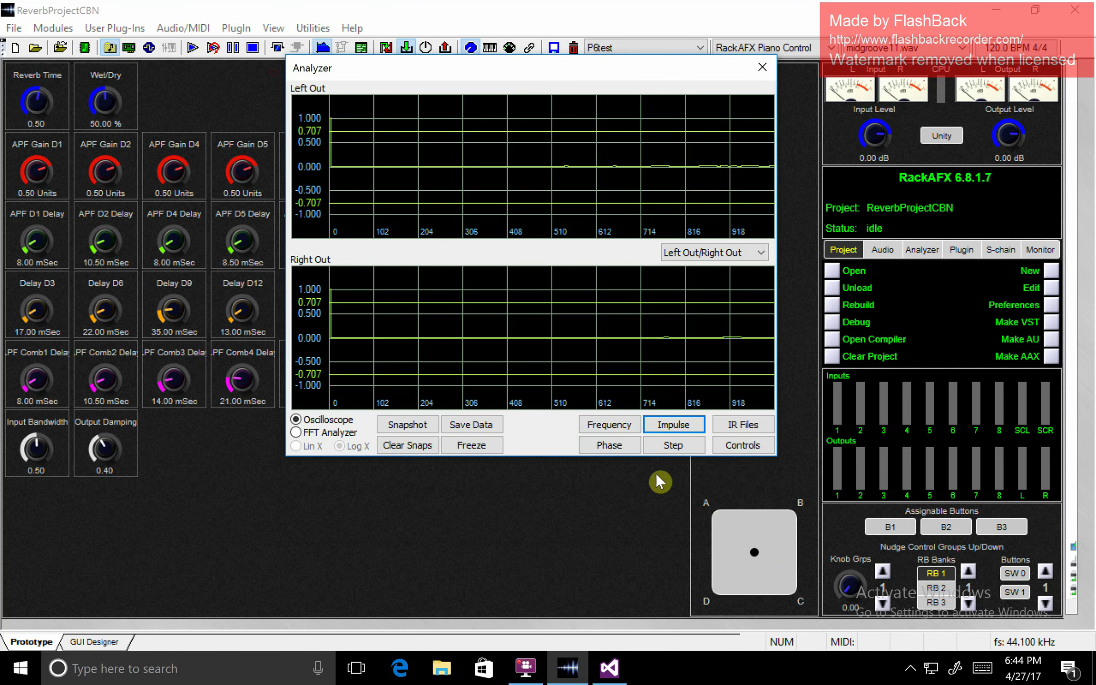
Show the Analyzer's IR/Graphics options and use a long IR length of 1000 mSec.
left_click(741, 447)
left_click(452, 471)
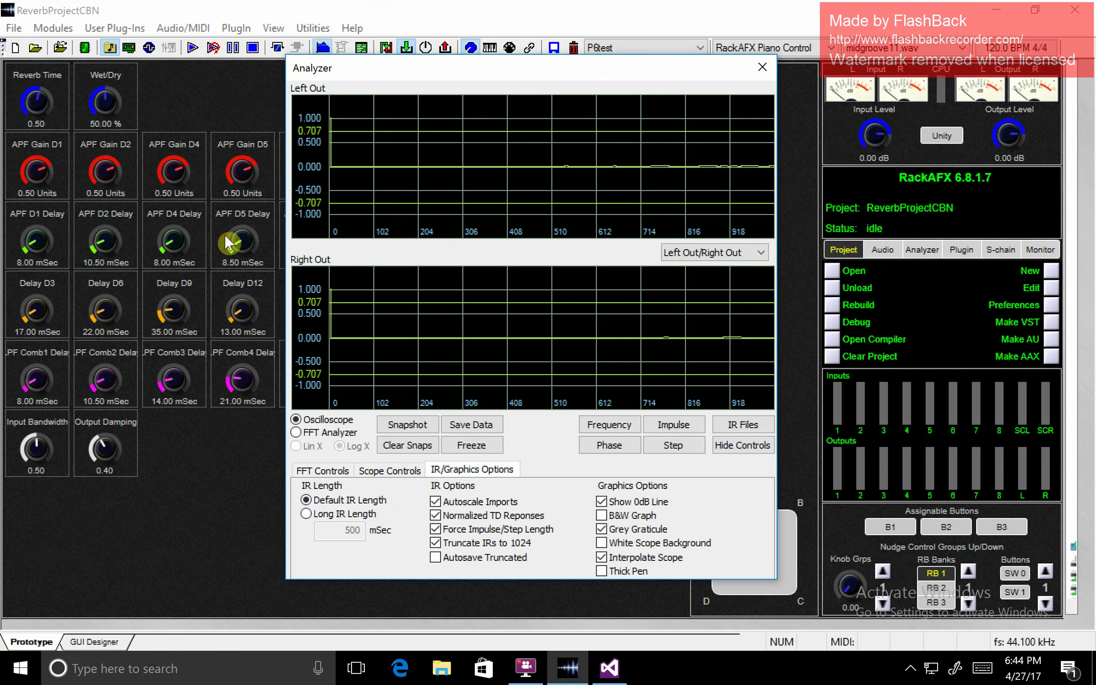
left_click(307, 514)
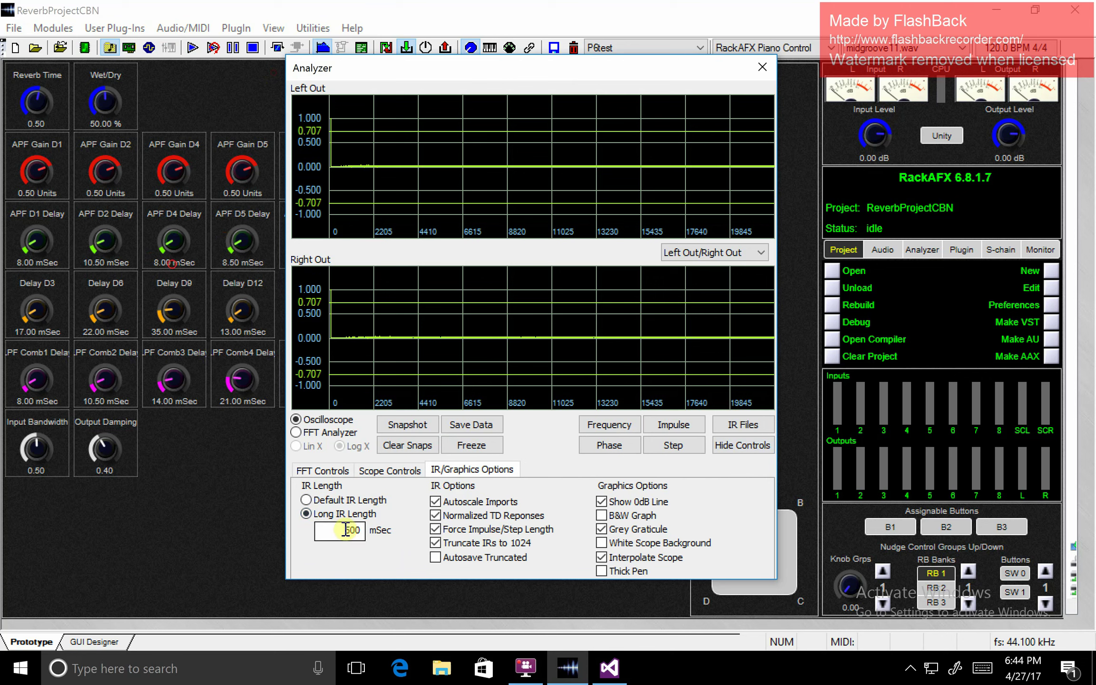
double_click(345, 529)
key("Return")
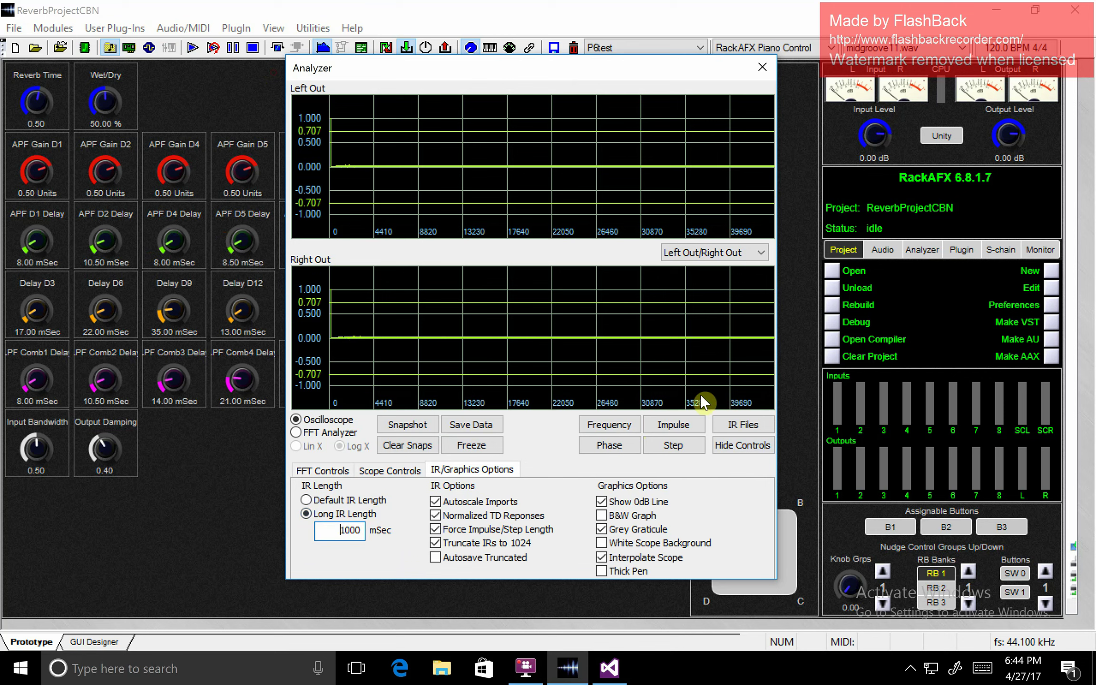
Set the prototype panel's Wet/Dry knob to 100.00 % and Input Bandwidth to 0.40 for the impulse response.
left_click(101, 93)
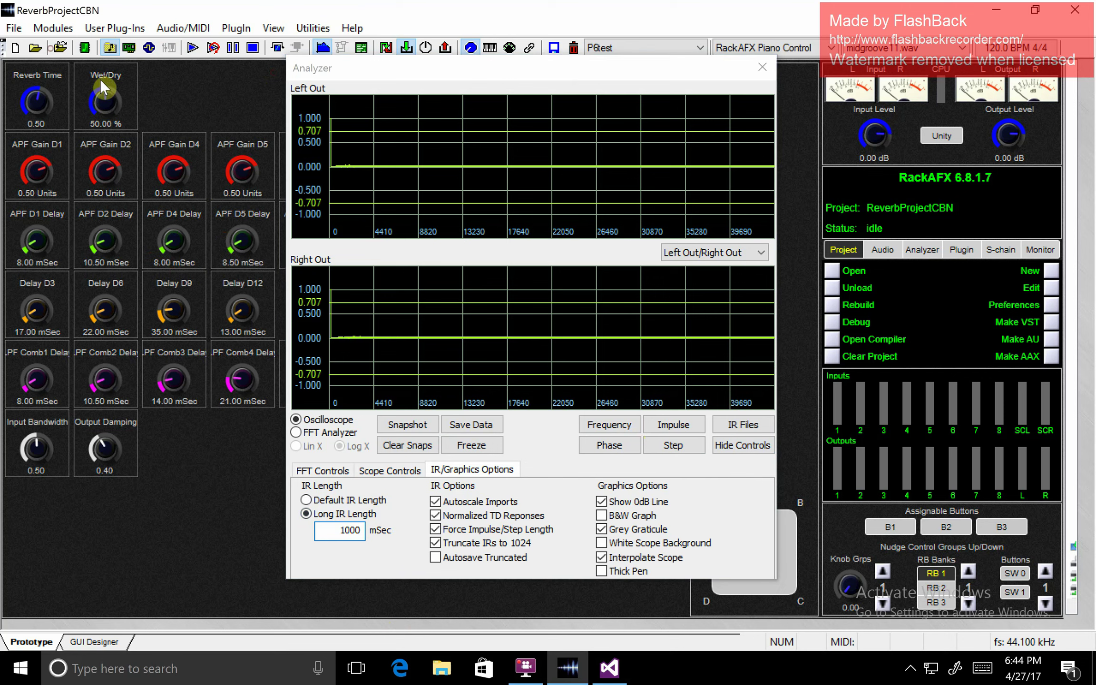
left_click_drag(101, 96, 108, 104)
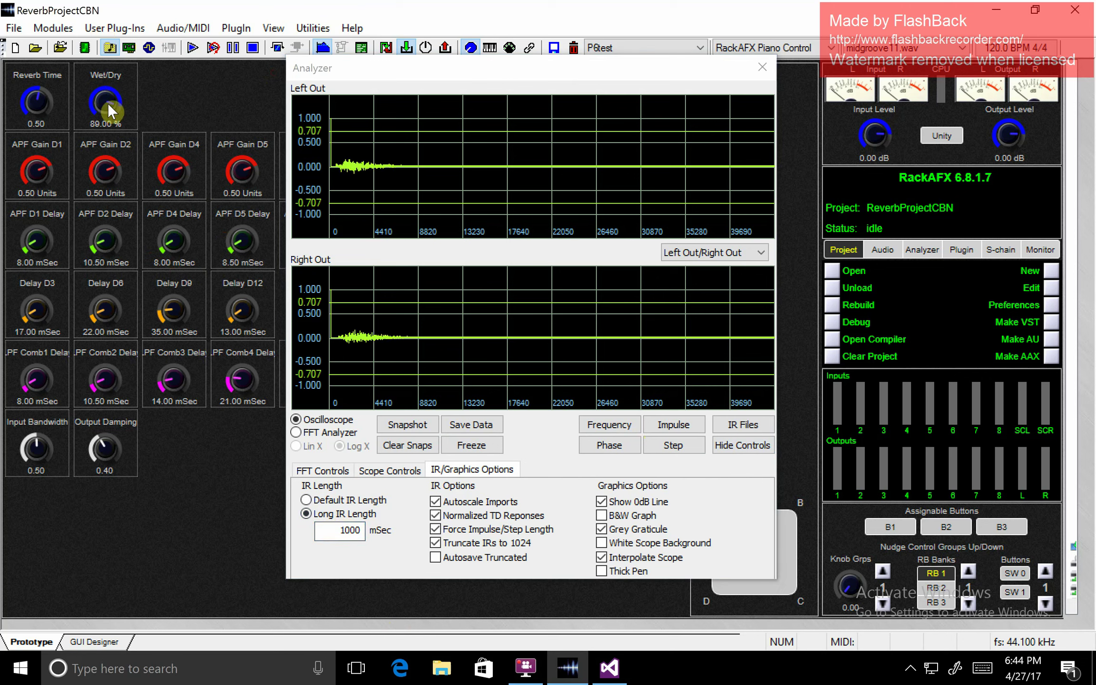
left_click(111, 48)
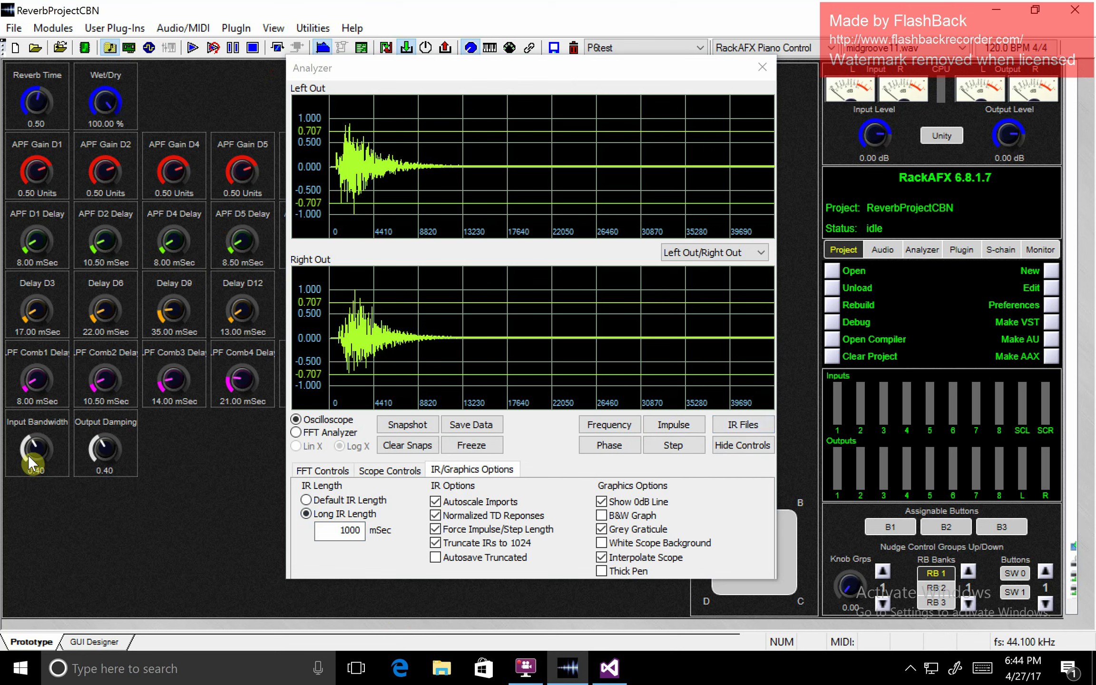
Vary the prototype panel knobs, ending at Reverb Time 0.75, Input Bandwidth 0.58 and Output Damping 0.59.
left_click_drag(87, 445, 88, 463)
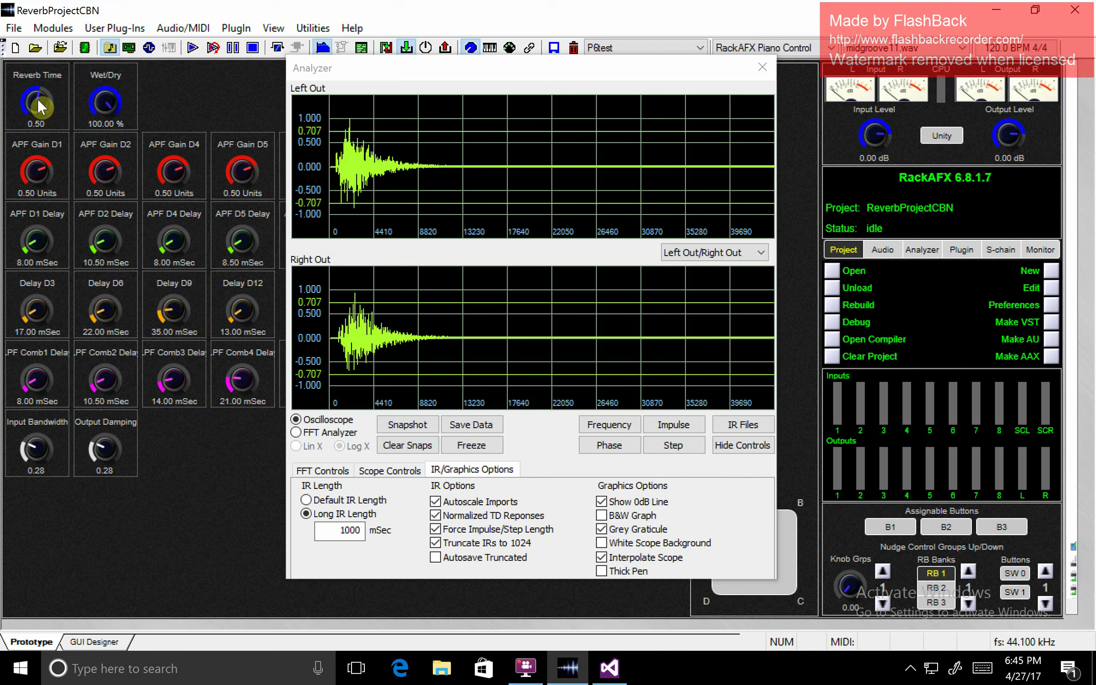
mouse_move(48, 100)
left_mouse_down()
mouse_move(38, 79)
mouse_move(41, 91)
left_mouse_up()
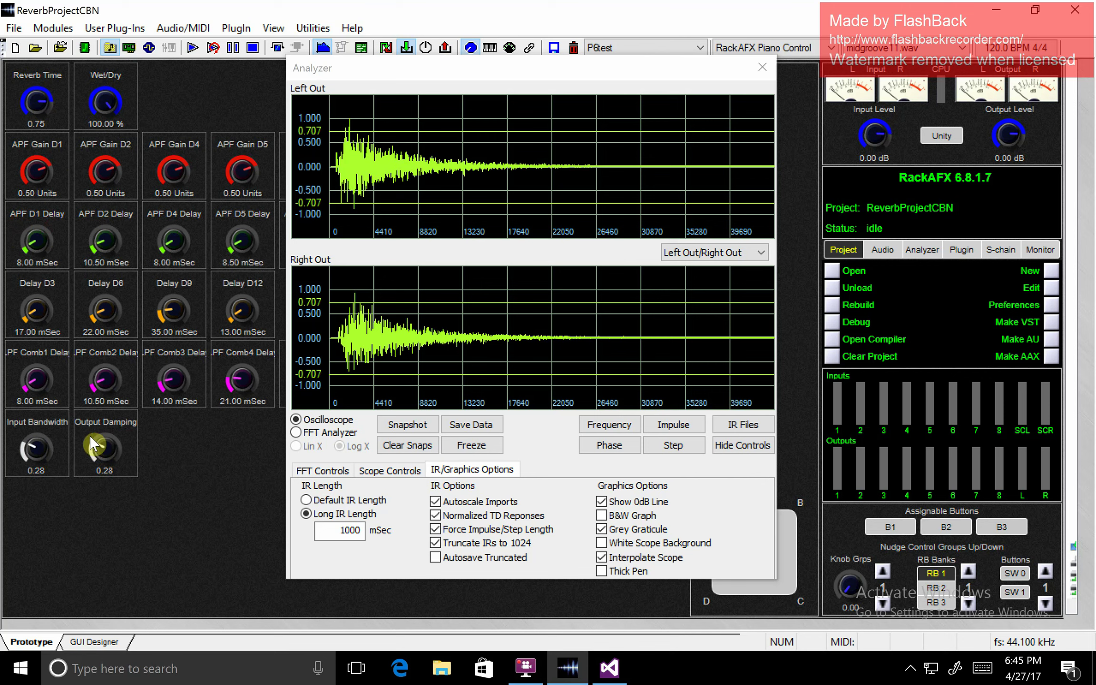
left_click_drag(98, 438, 101, 404)
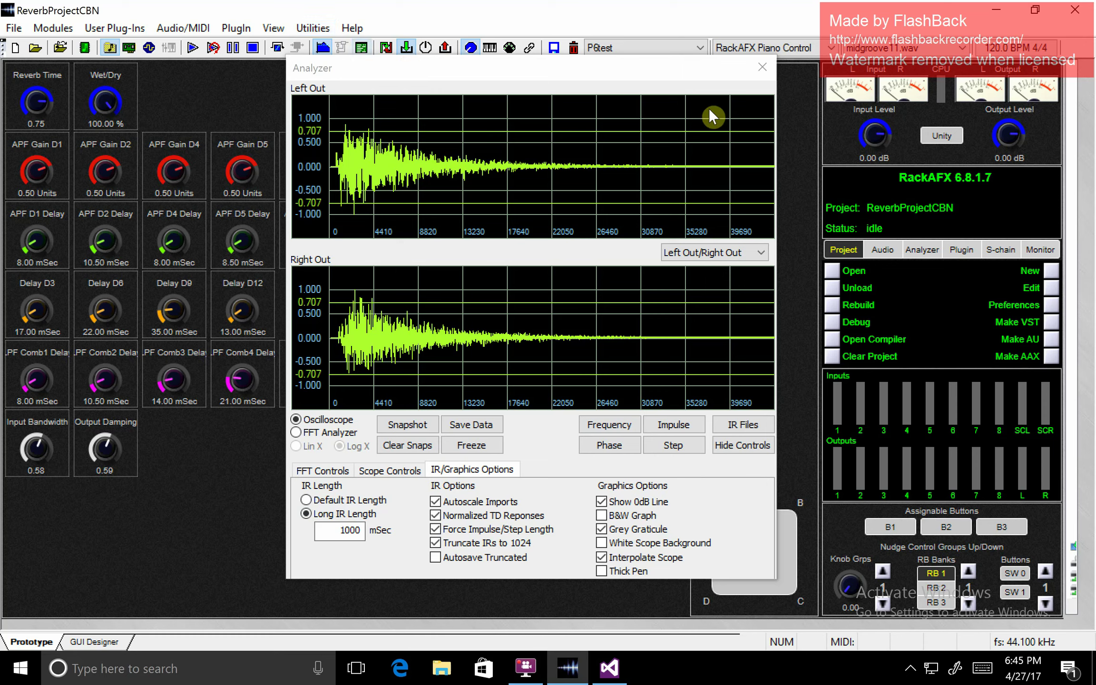
Close the Analyzer and bring back the custom plug-in GUI.
left_click(386, 47)
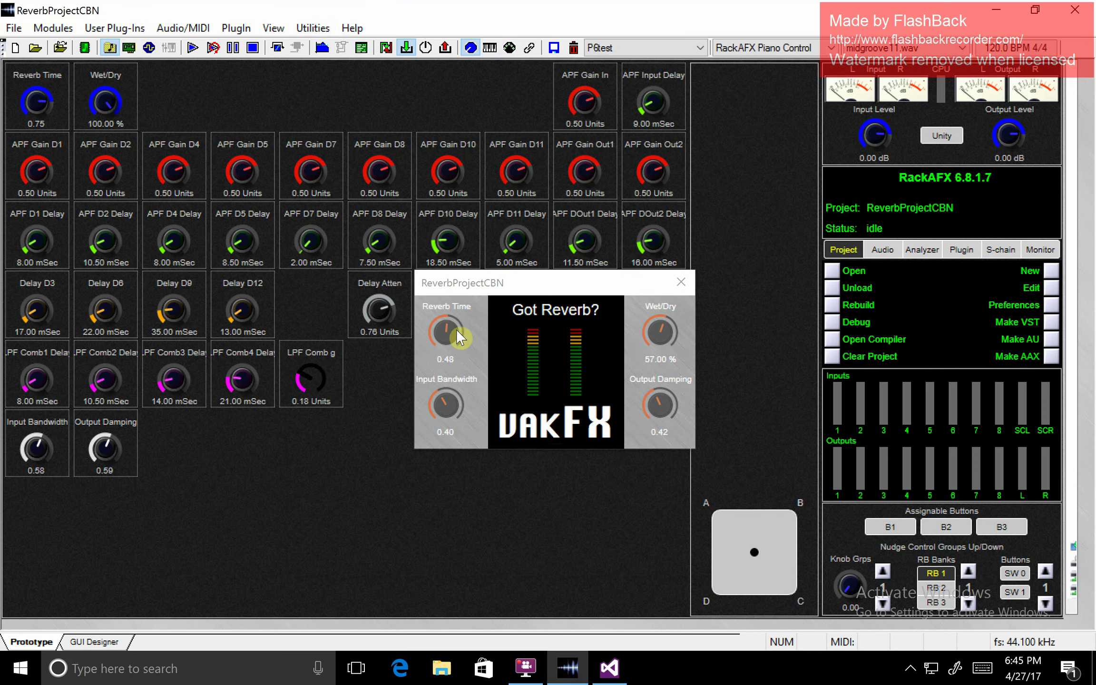